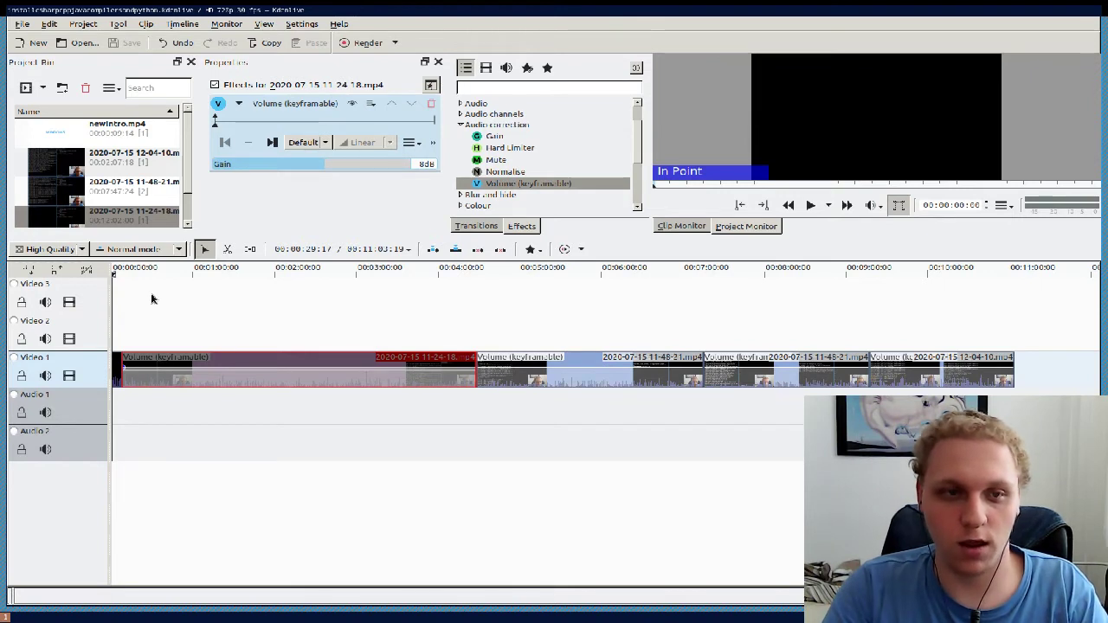
Step: Examine the About information for the video editor, including its version, libraries, authors, acknowledgements and translation details, and close it
{"action": "left_click", "coordinate": [339, 25]}
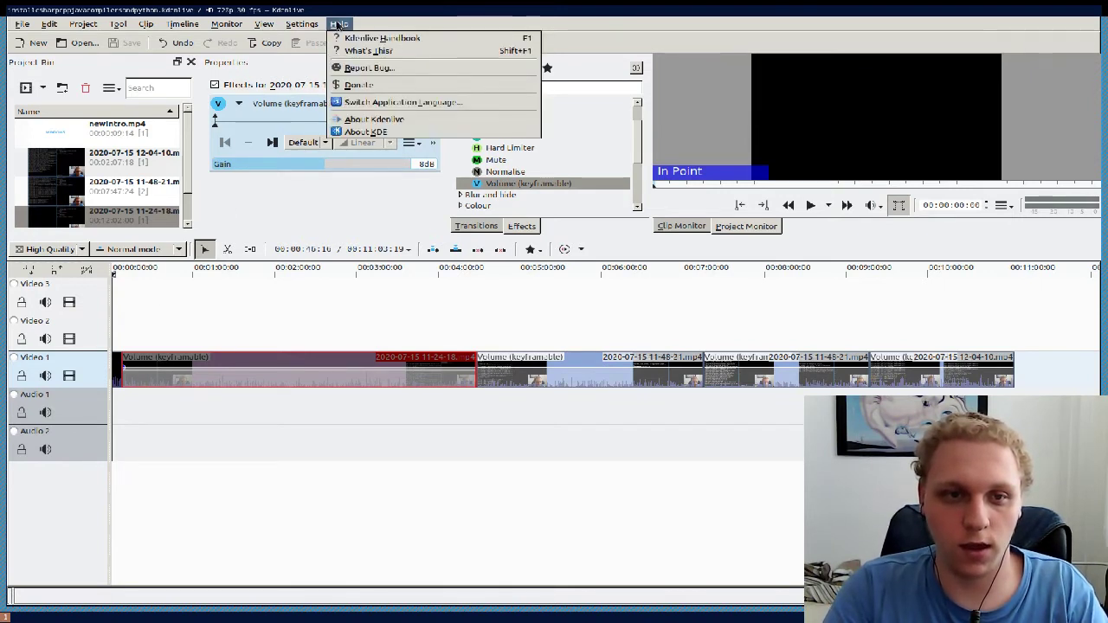
{"action": "left_click", "coordinate": [364, 121]}
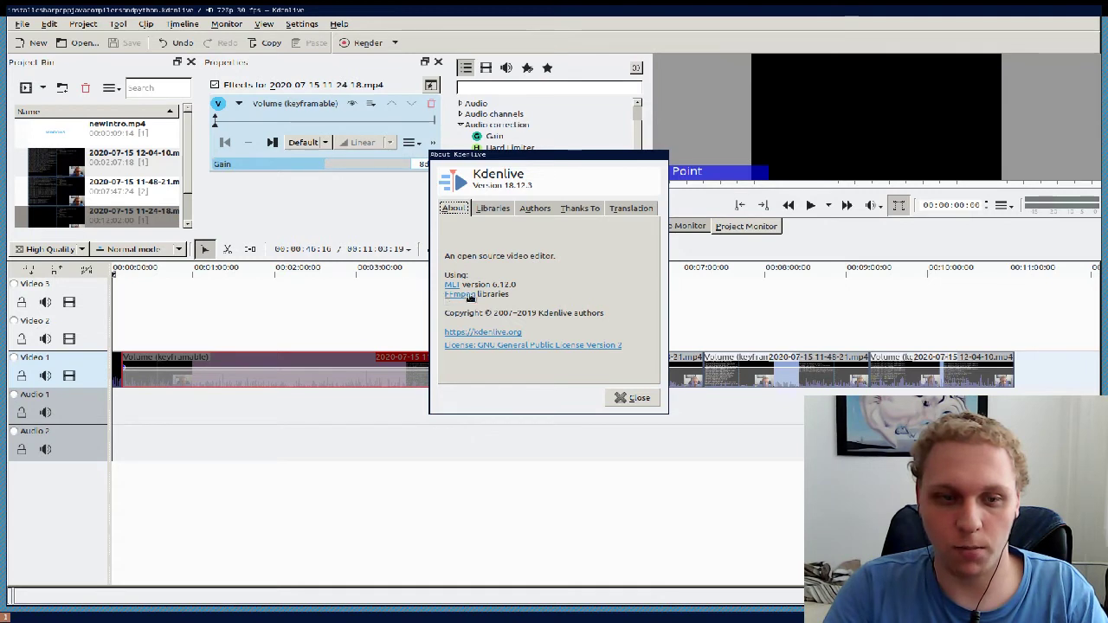
{"action": "left_click", "coordinate": [491, 210]}
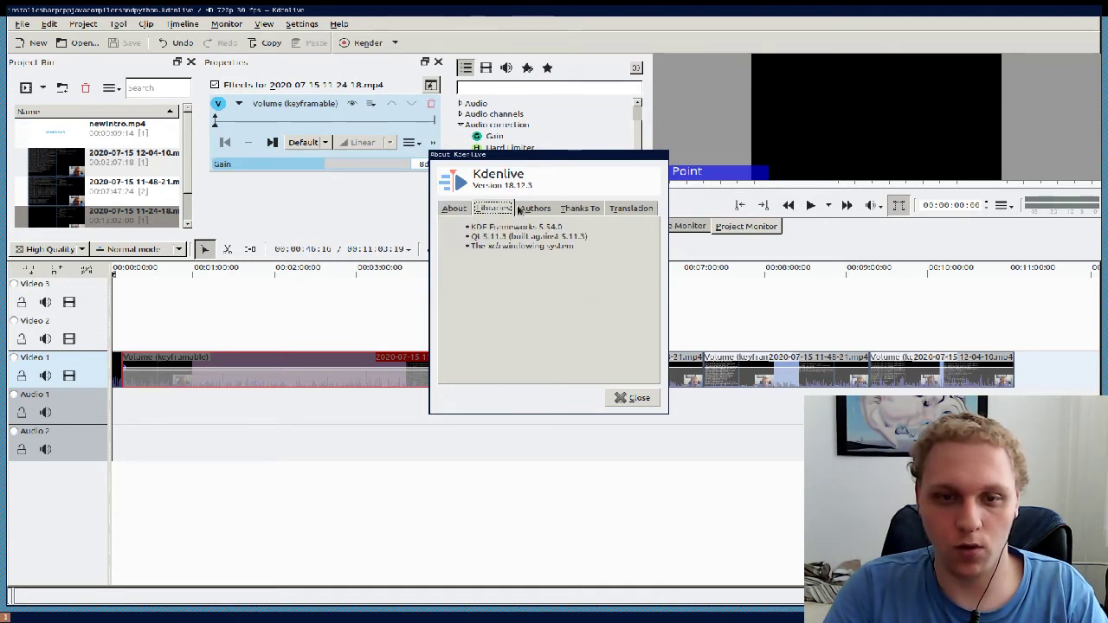
{"action": "left_click", "coordinate": [532, 210]}
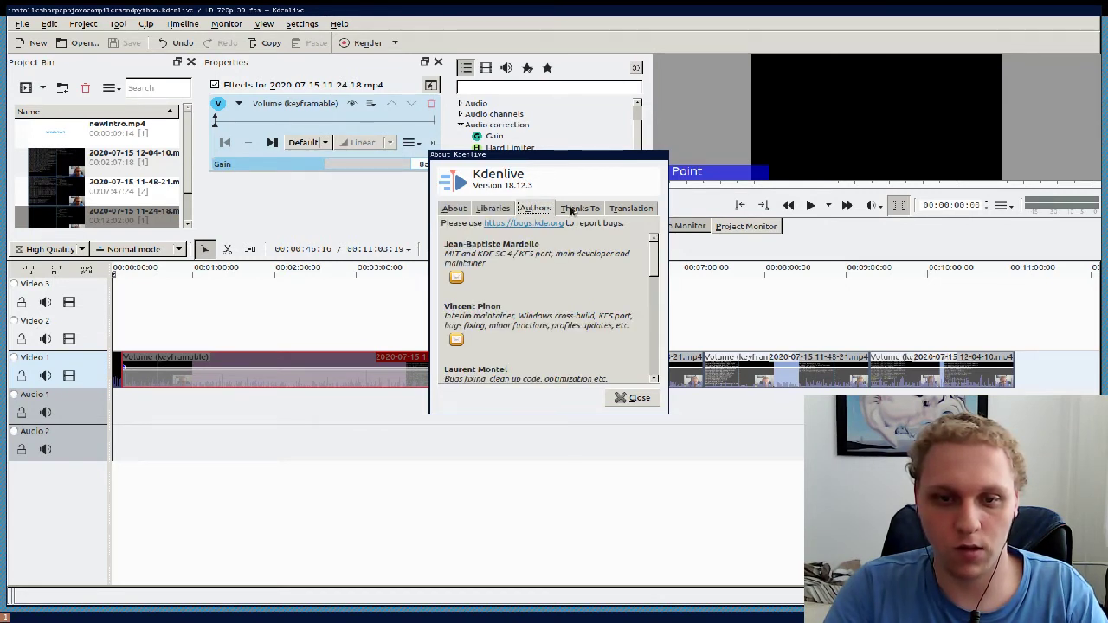
{"action": "left_click", "coordinate": [481, 213]}
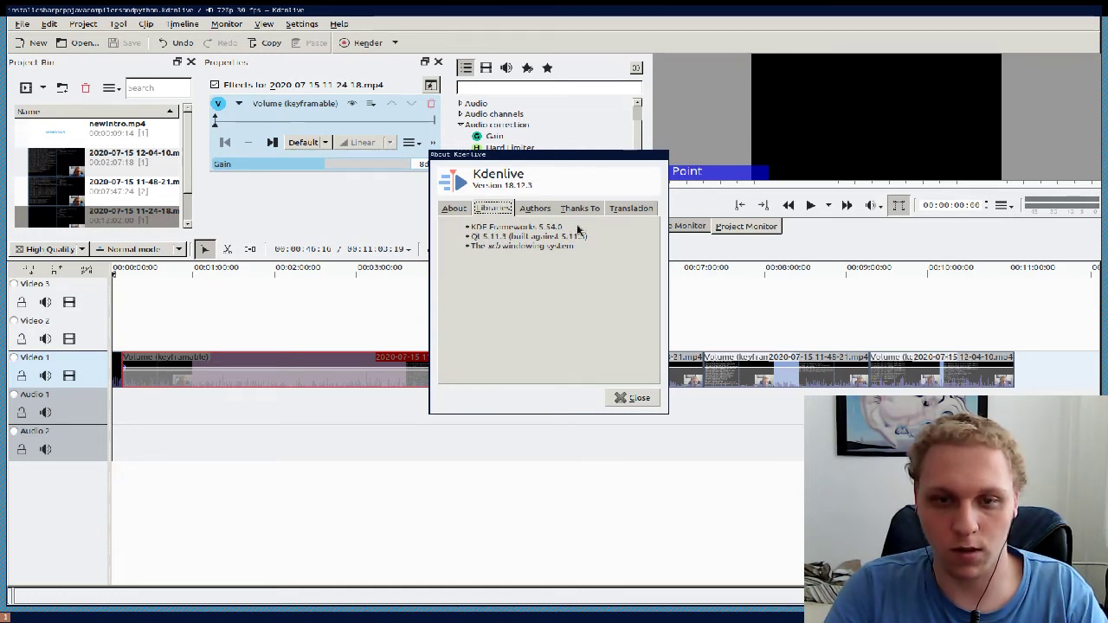
{"action": "left_click", "coordinate": [582, 208]}
{"action": "left_click", "coordinate": [620, 209]}
{"action": "left_click", "coordinate": [457, 208]}
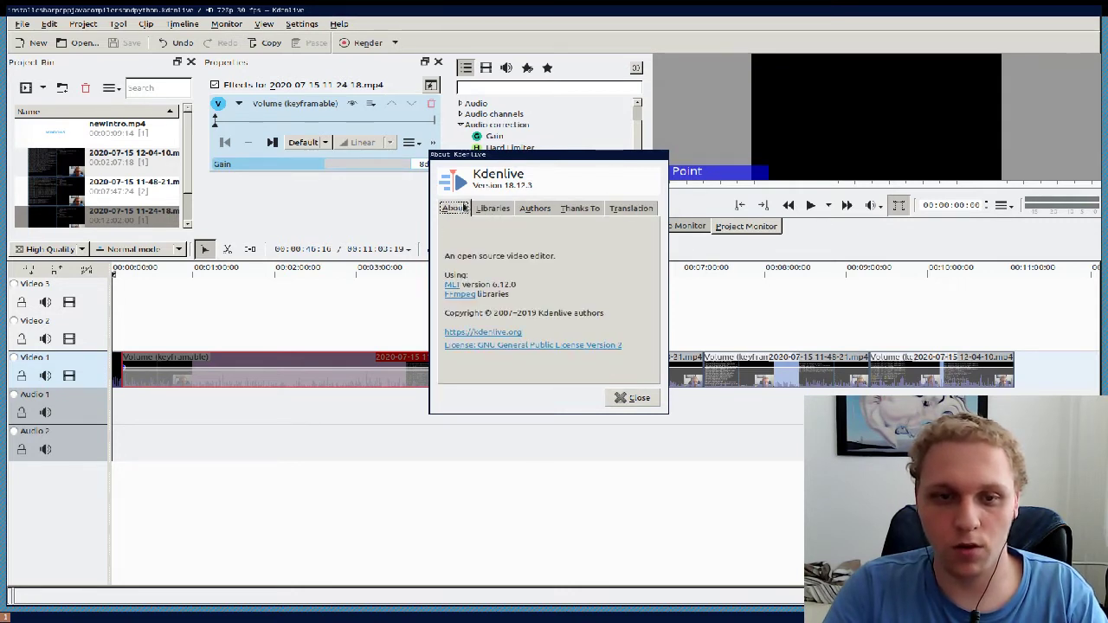
{"action": "left_click", "coordinate": [633, 397]}
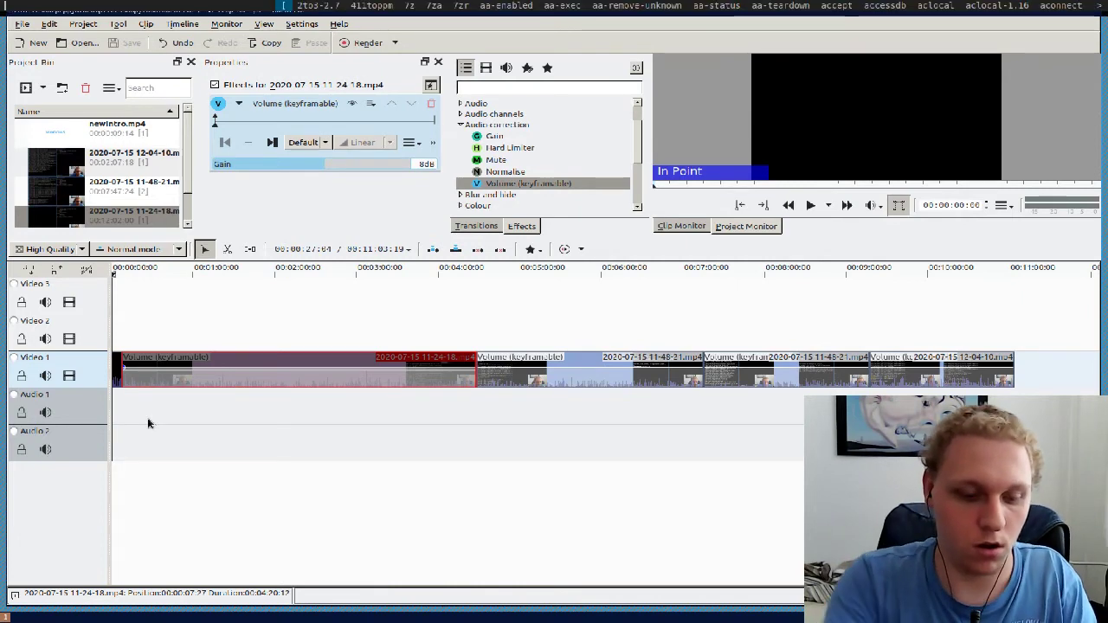
Step: Launch the pcmanfm file manager and open the Videos folder
{"action": "type", "text": "pcmanfm"}
{"action": "key", "text": "Return"}
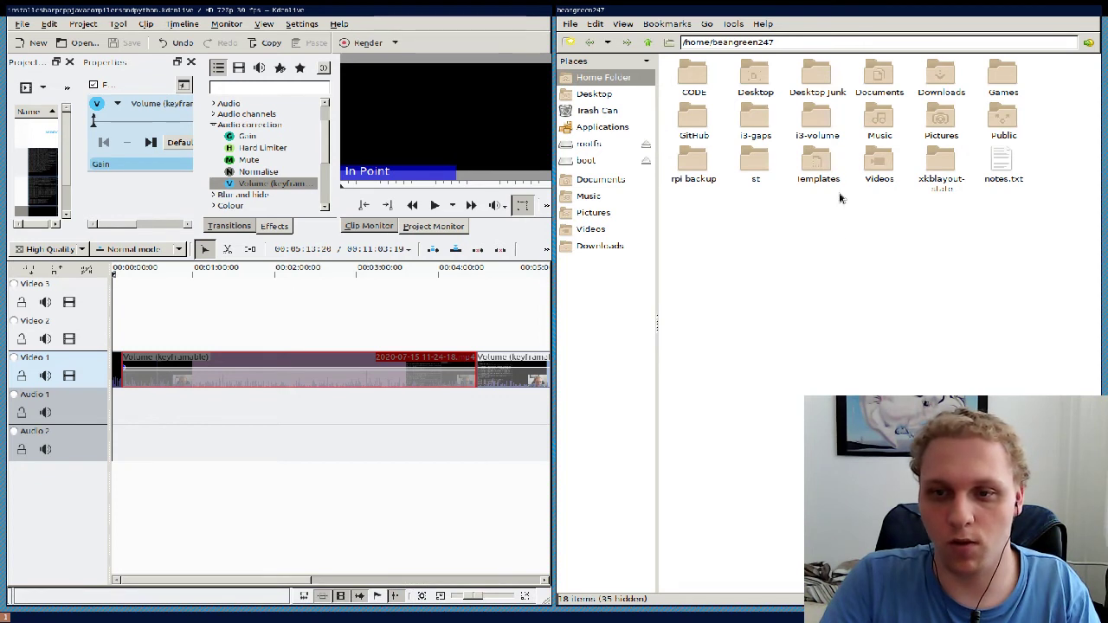
{"action": "double_click", "coordinate": [878, 163]}
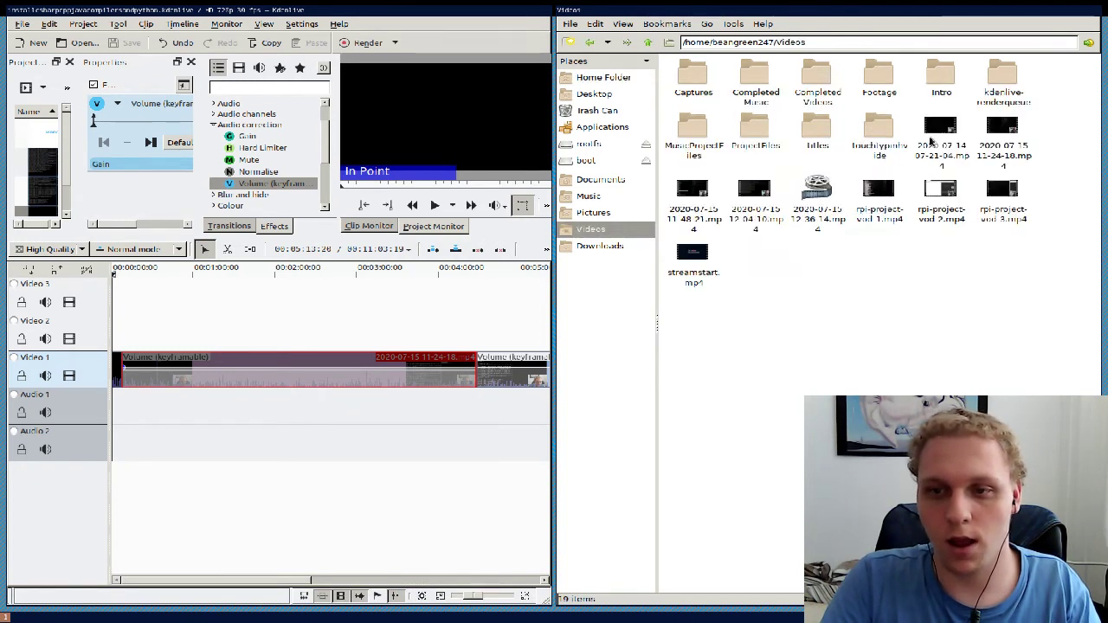
{"action": "left_click", "coordinate": [934, 141]}
{"action": "left_click", "coordinate": [995, 141], "text": "ctrl"}
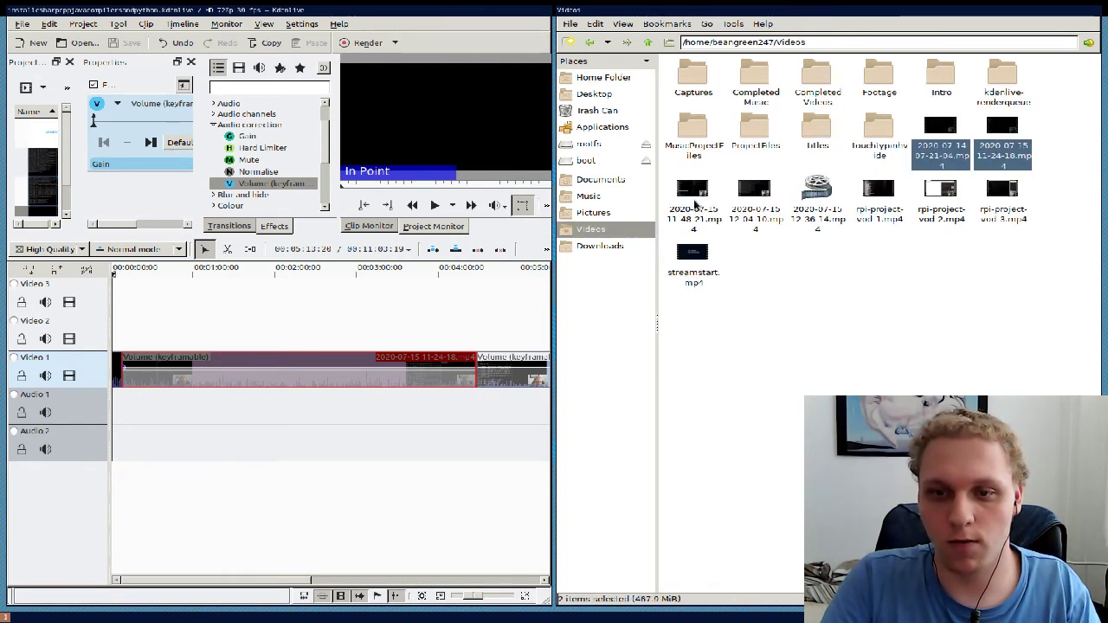
{"action": "left_click", "coordinate": [695, 203], "text": "ctrl"}
{"action": "left_click", "coordinate": [748, 206], "text": "ctrl"}
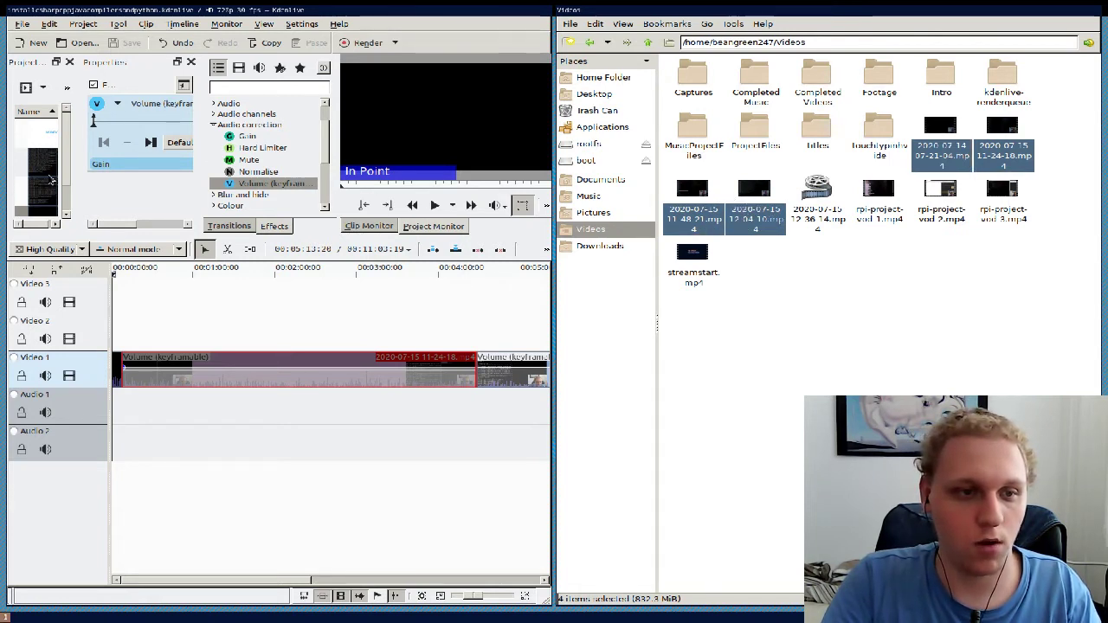
{"action": "left_click_drag", "start_coordinate": [37, 189], "coordinate": [37, 189]}
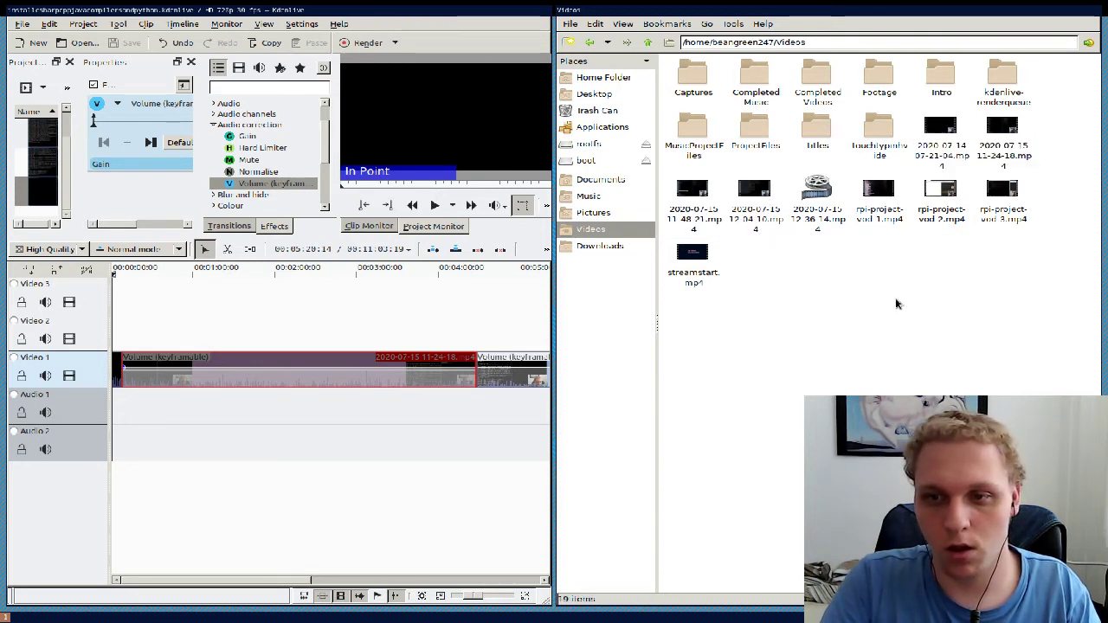
Step: Select only the 2020-07-15 recordings 11-24-18.mp4, 11-48-21.mp4 and 12-04-10.mp4 as the source footage, and clear the selection
{"action": "left_click", "coordinate": [1025, 161]}
{"action": "left_click", "coordinate": [700, 187], "text": "ctrl"}
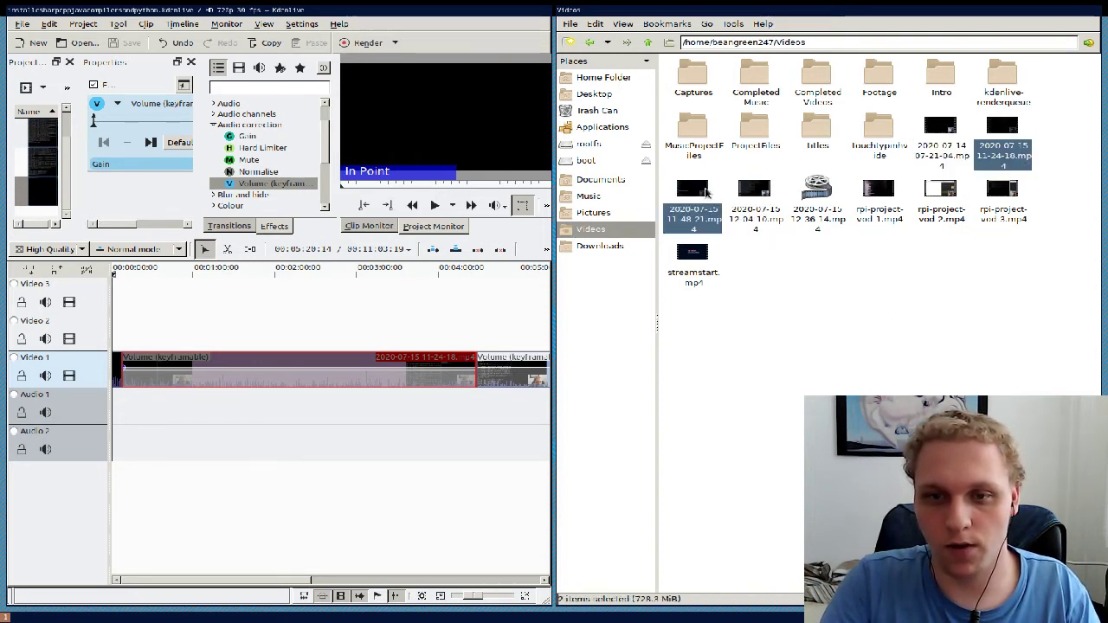
{"action": "left_click", "coordinate": [748, 197], "text": "ctrl"}
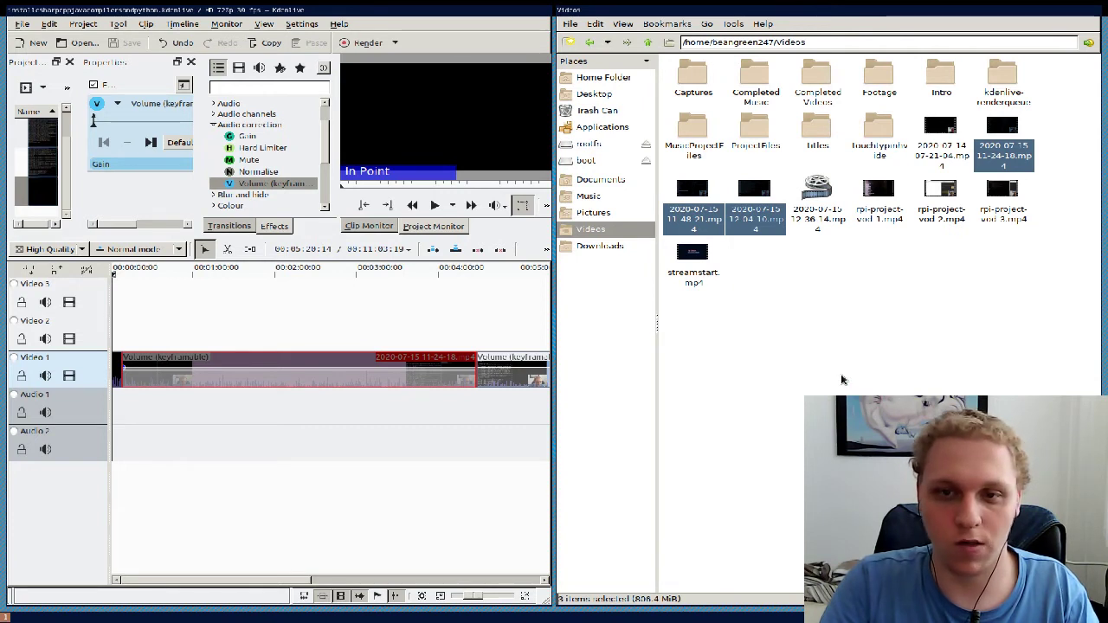
{"action": "left_click", "coordinate": [836, 328]}
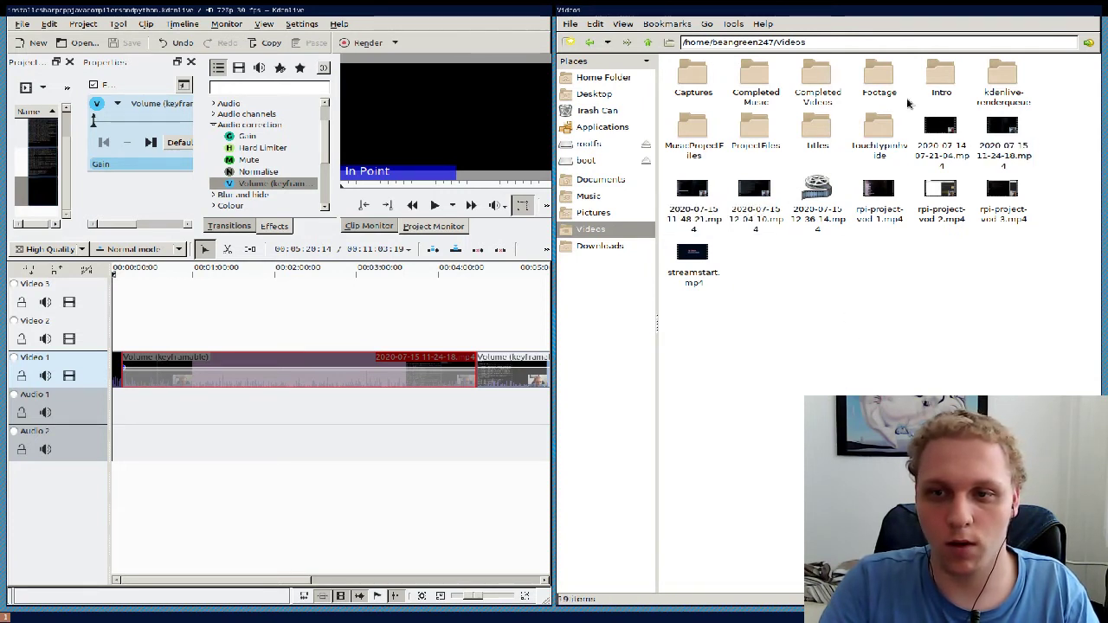
Step: Locate newIntro.mp4 in the Intro folder and close the file manager
{"action": "double_click", "coordinate": [946, 76]}
{"action": "left_click", "coordinate": [755, 83]}
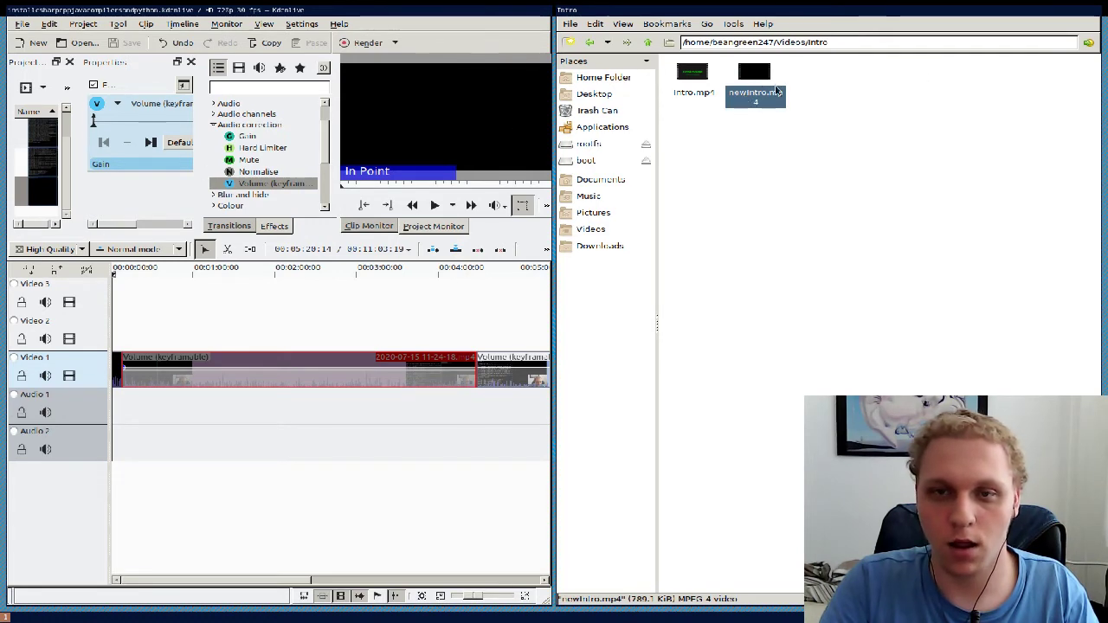
{"action": "left_click", "coordinate": [909, 171]}
{"action": "key", "text": "ctrl+w"}
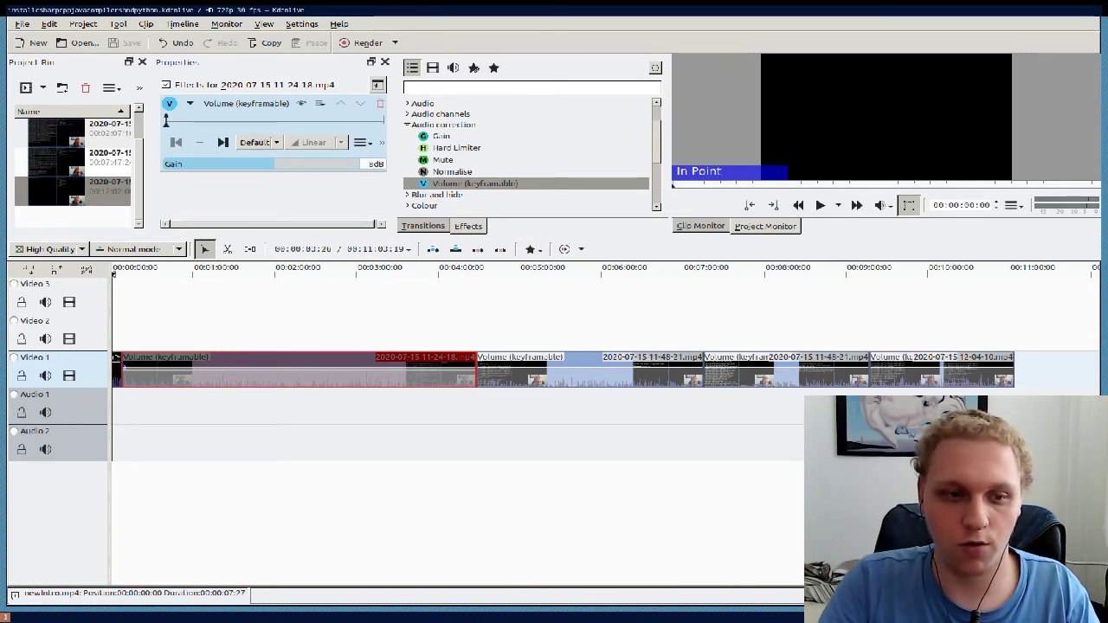
Step: Inspect the newIntro.mp4 clip at the start of the timeline, previewing its frame at 00:00:01:21
{"action": "scroll", "coordinate": [116, 359], "scroll_direction": "up", "scroll_amount": 4}
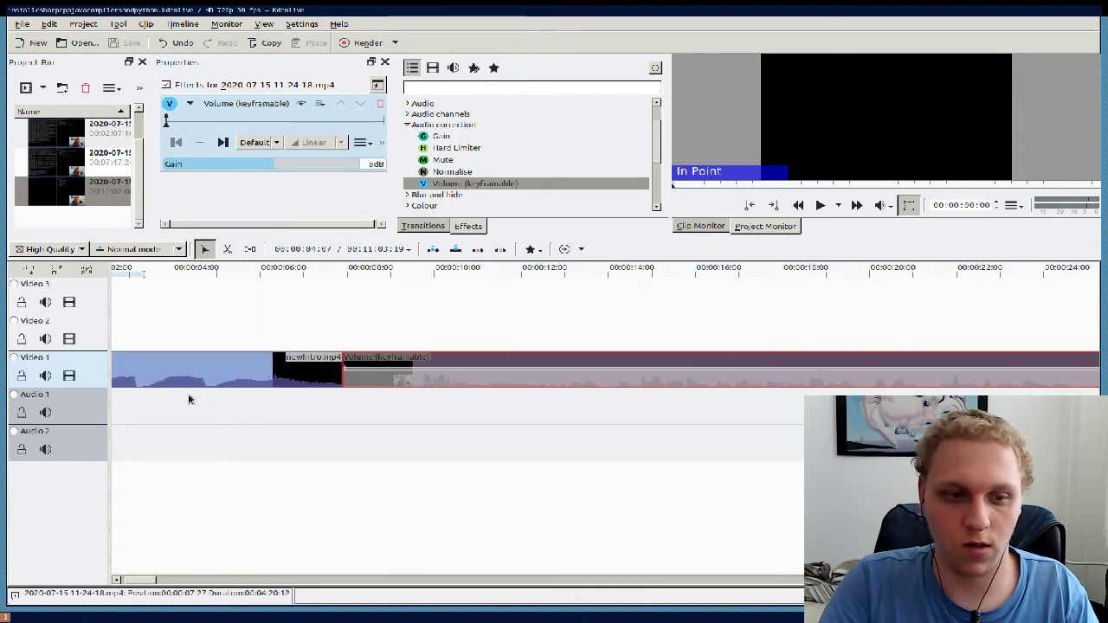
{"action": "left_click", "coordinate": [261, 376]}
{"action": "left_click", "coordinate": [186, 293]}
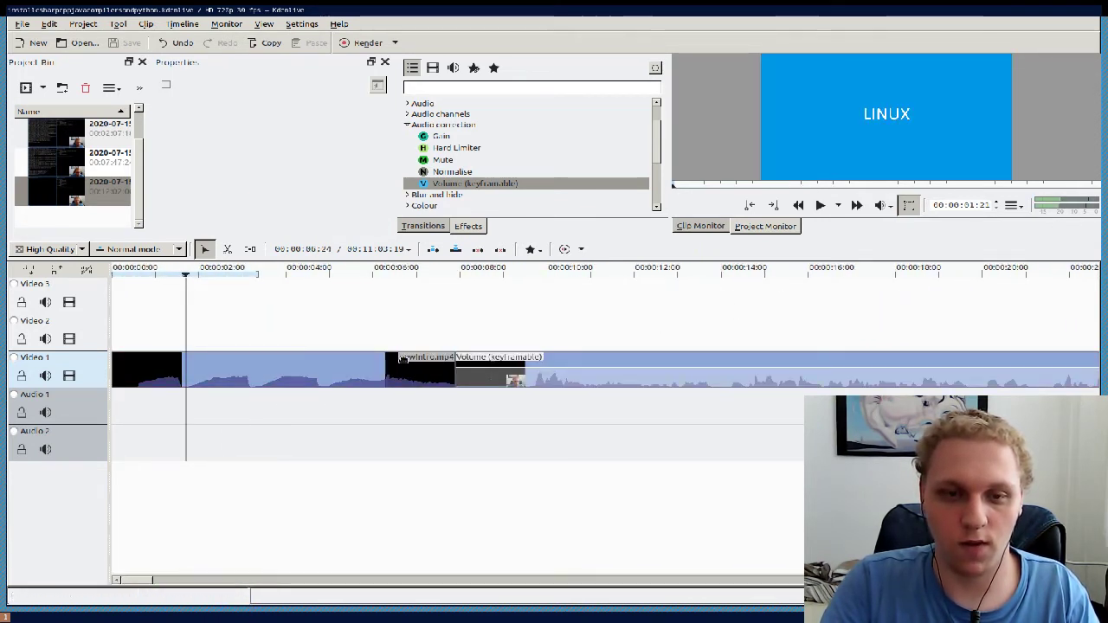
{"action": "scroll", "coordinate": [463, 307], "scroll_direction": "down", "scroll_amount": 10}
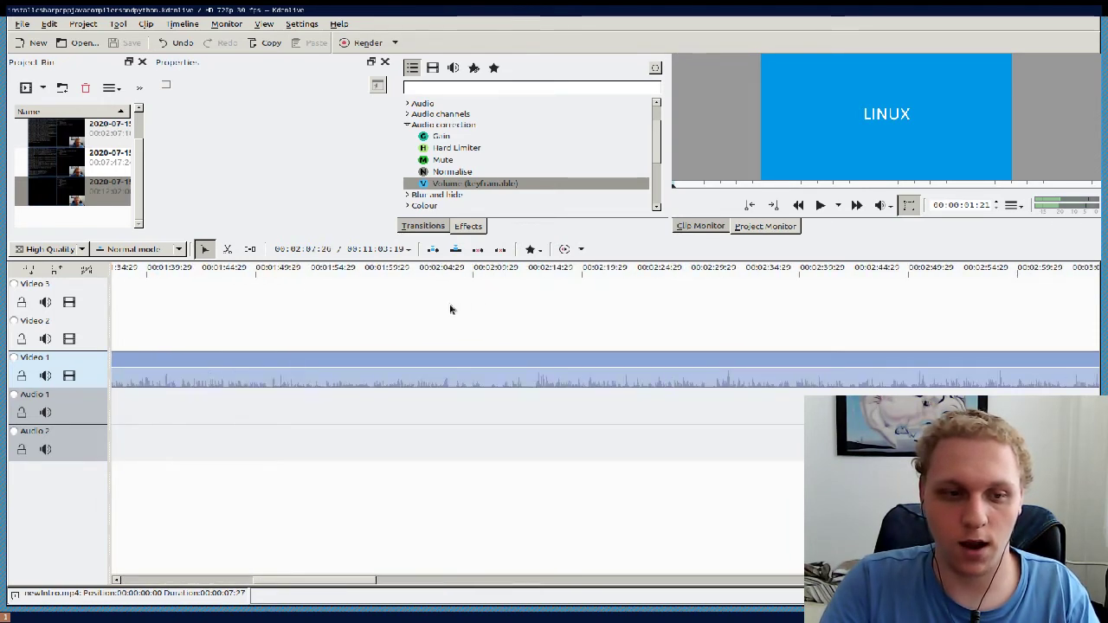
{"action": "scroll", "coordinate": [448, 310], "scroll_direction": "up", "scroll_amount": 10}
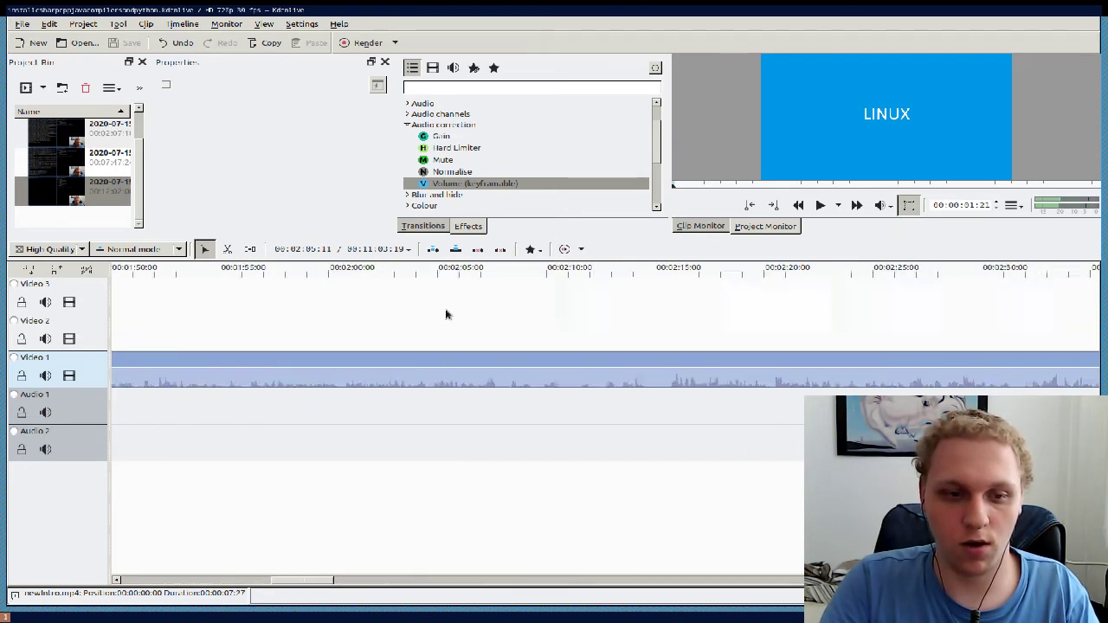
{"action": "scroll", "coordinate": [446, 314], "scroll_direction": "down", "scroll_amount": 6}
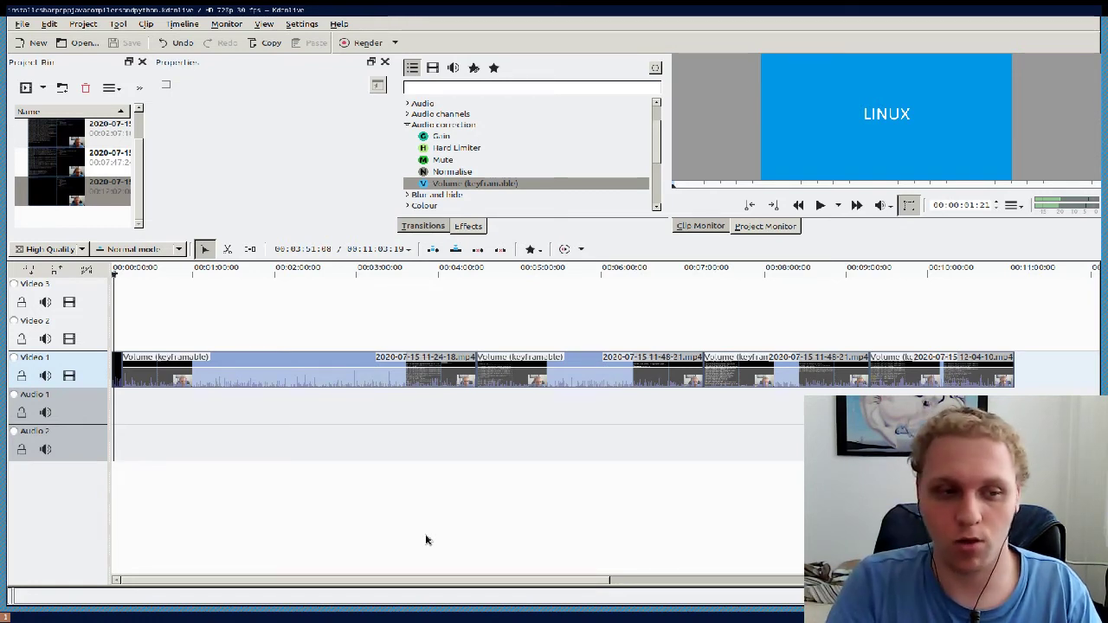
{"action": "left_click", "coordinate": [232, 360]}
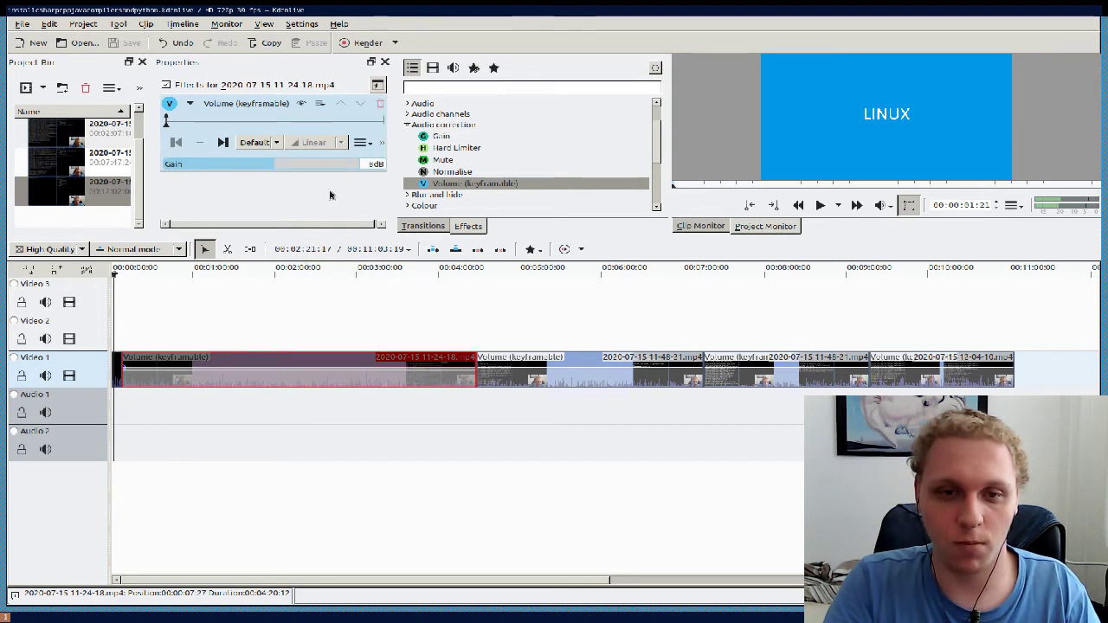
{"action": "left_click", "coordinate": [406, 126]}
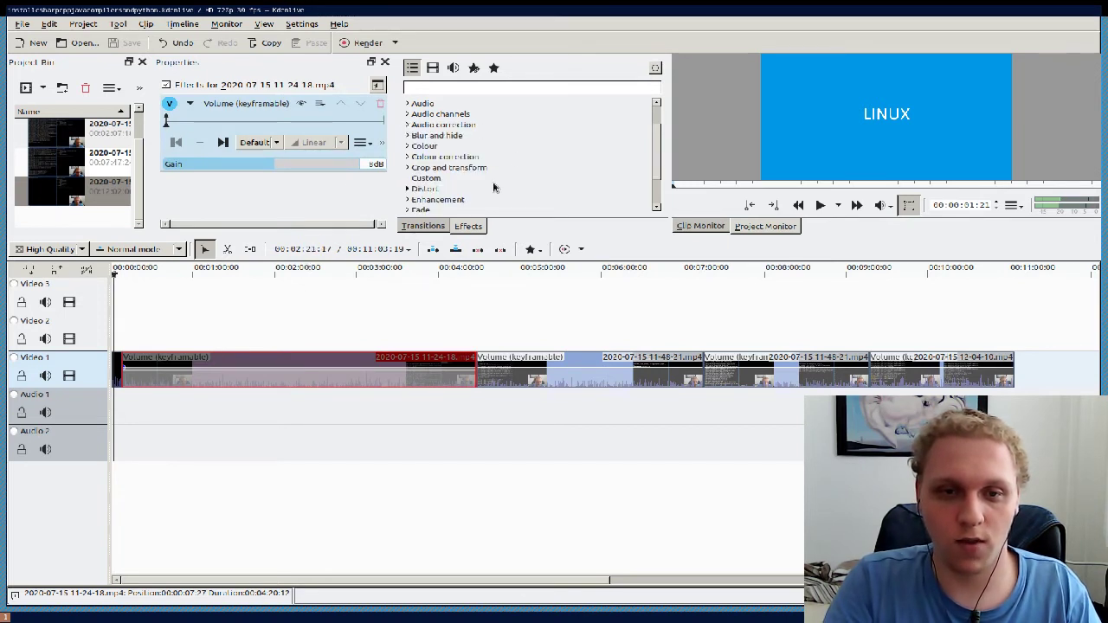
{"action": "left_click", "coordinate": [408, 125]}
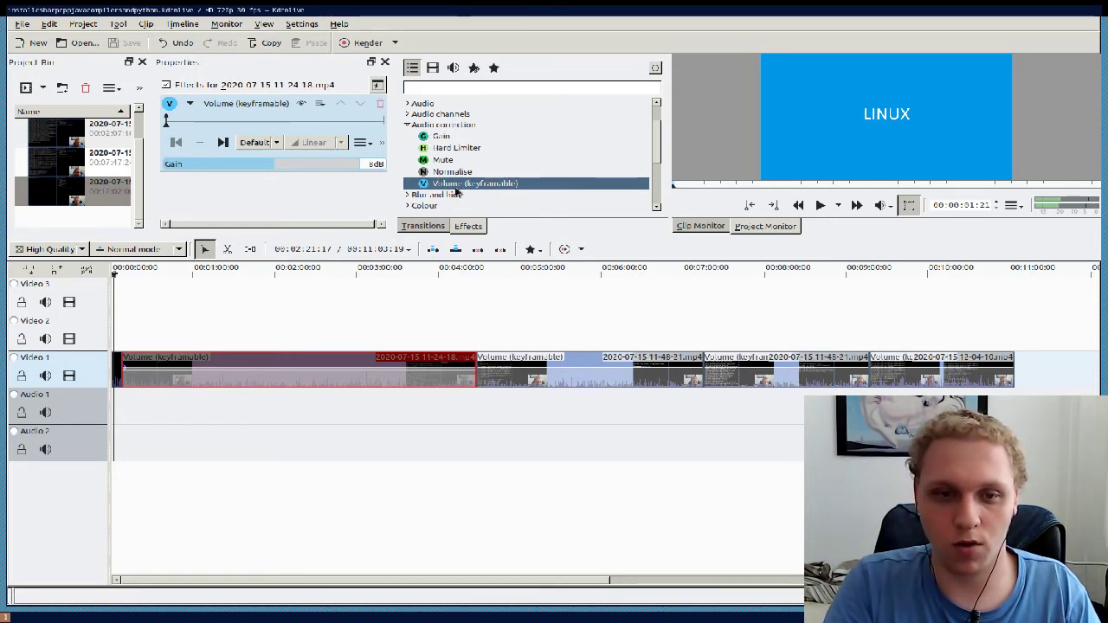
{"action": "mouse_move", "coordinate": [456, 192]}
{"action": "left_mouse_down"}
{"action": "mouse_move", "coordinate": [355, 147]}
{"action": "mouse_move", "coordinate": [461, 188]}
{"action": "left_mouse_up"}
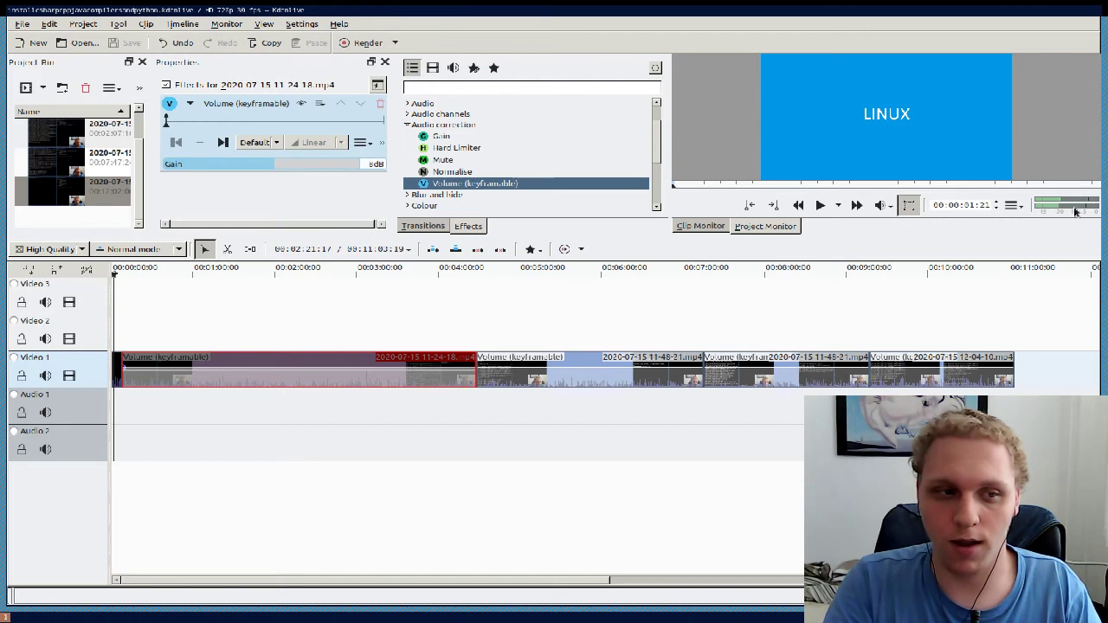
{"action": "left_click", "coordinate": [228, 333]}
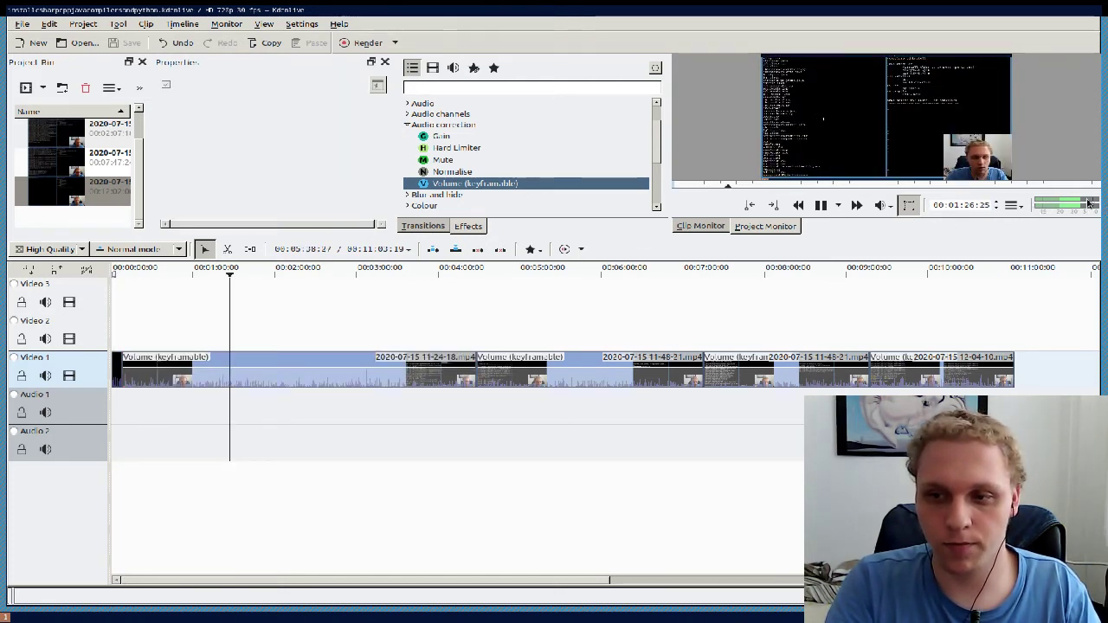
{"action": "key", "text": "space"}
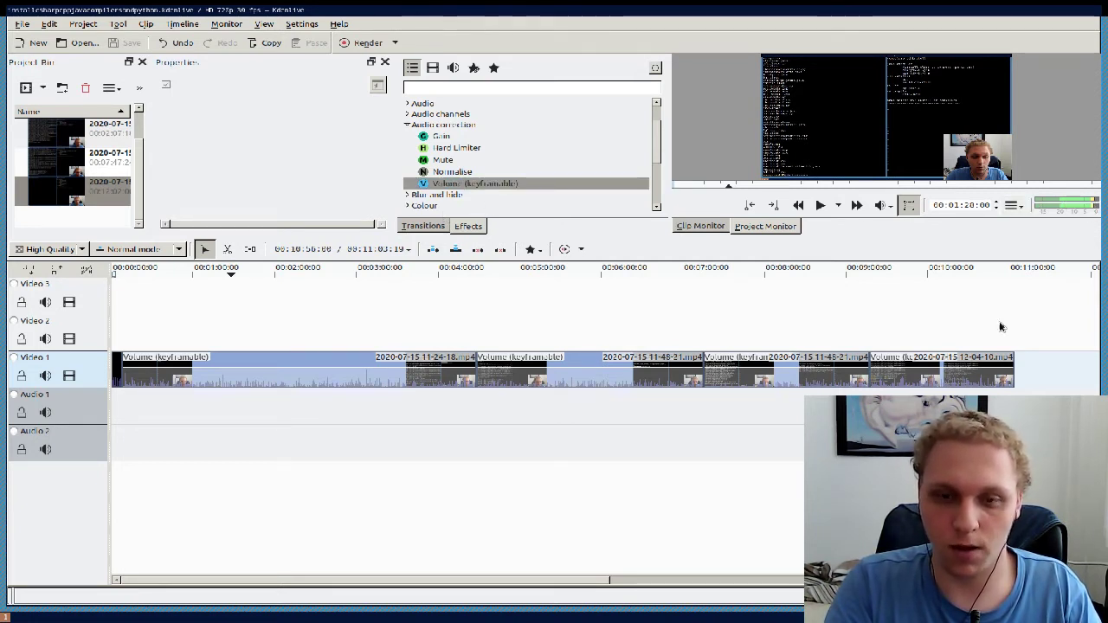
{"action": "left_click", "coordinate": [327, 353]}
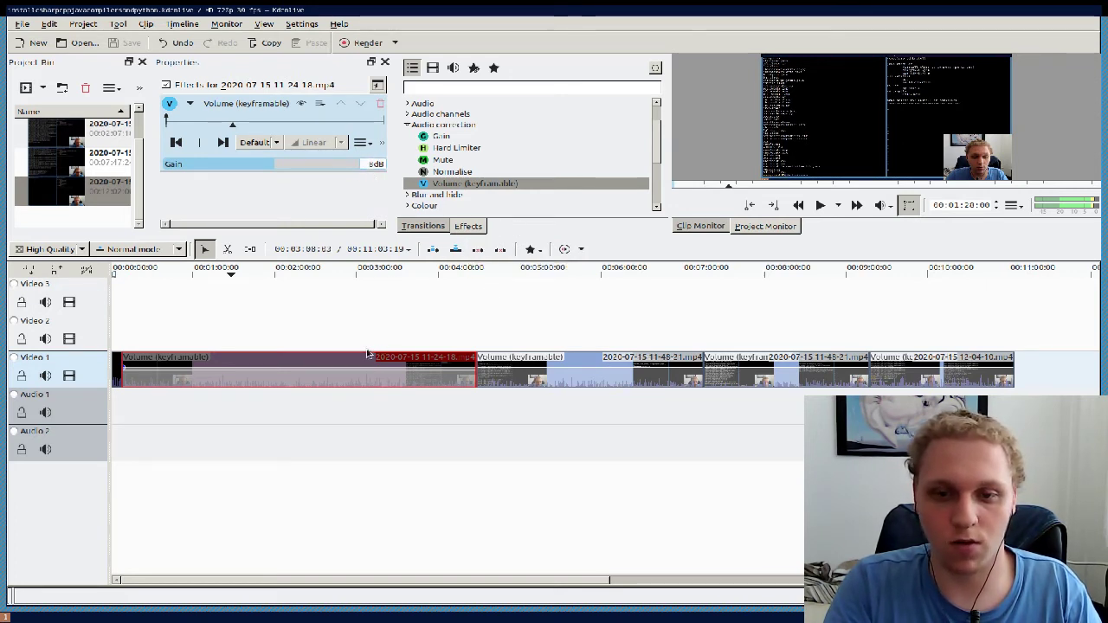
{"action": "left_click", "coordinate": [227, 250]}
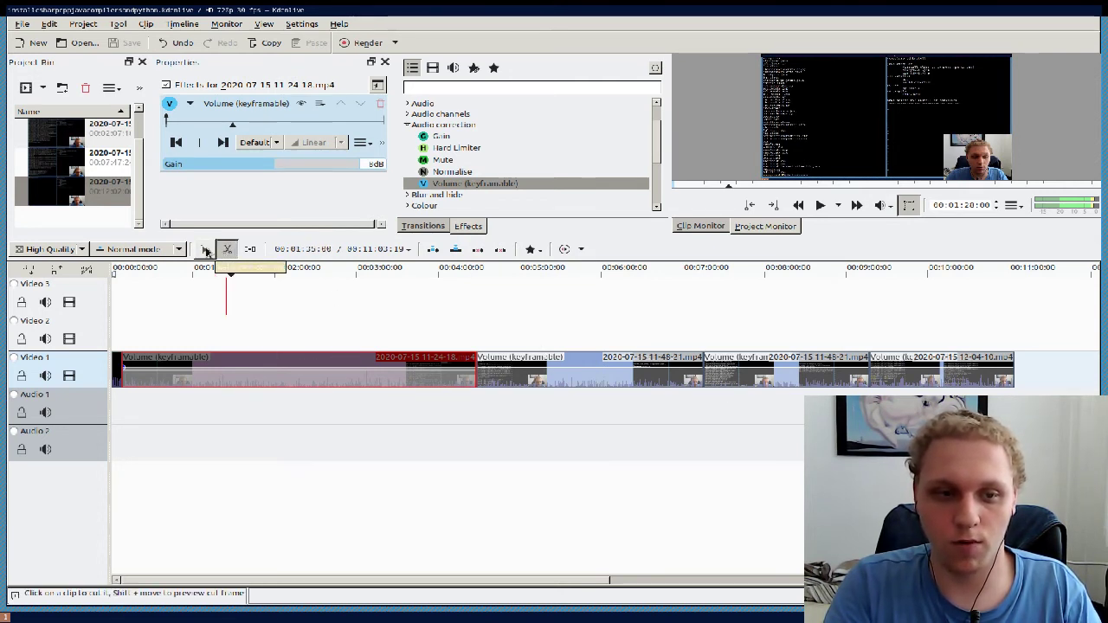
{"action": "left_click", "coordinate": [205, 249]}
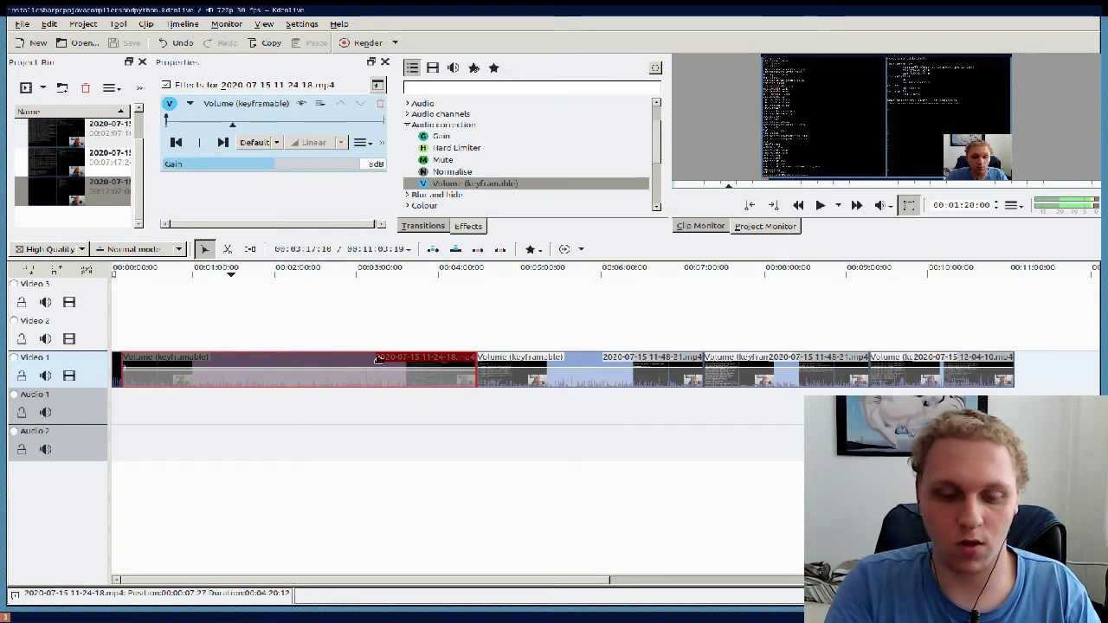
{"action": "key", "text": "Delete"}
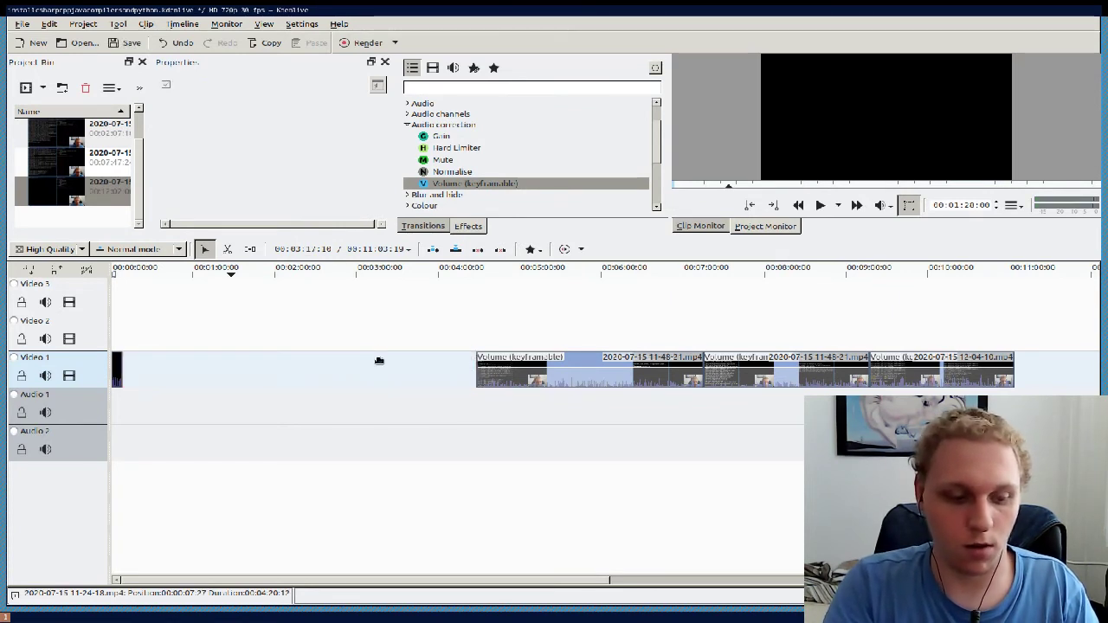
{"action": "key", "text": "ctrl+z"}
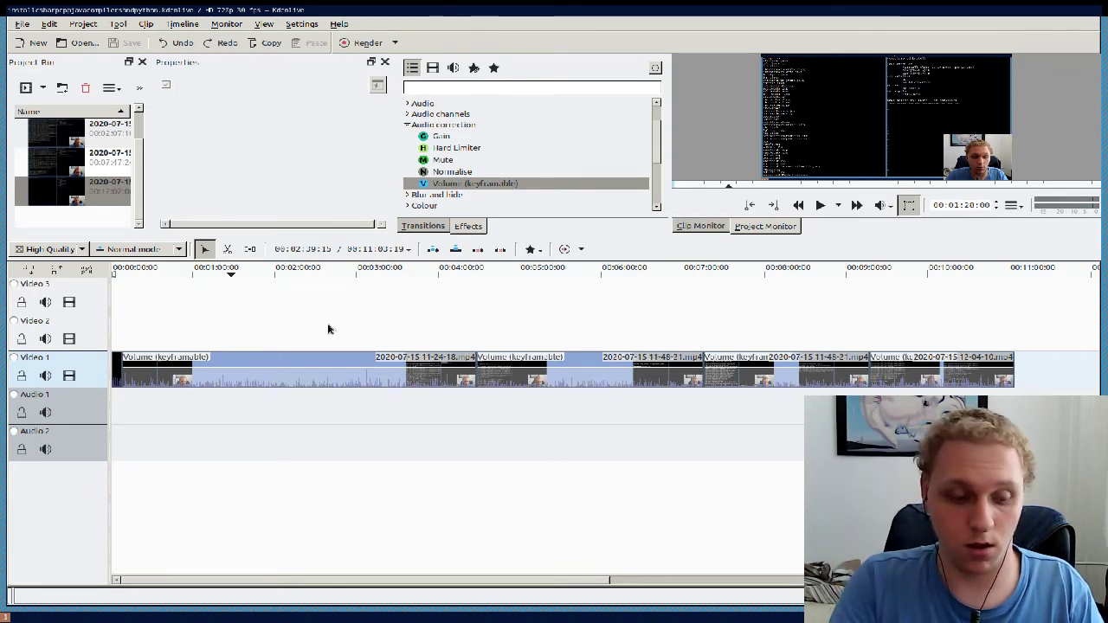
Step: Reopen the pcmanfm file manager beside the video editor
{"action": "key", "text": "super+d"}
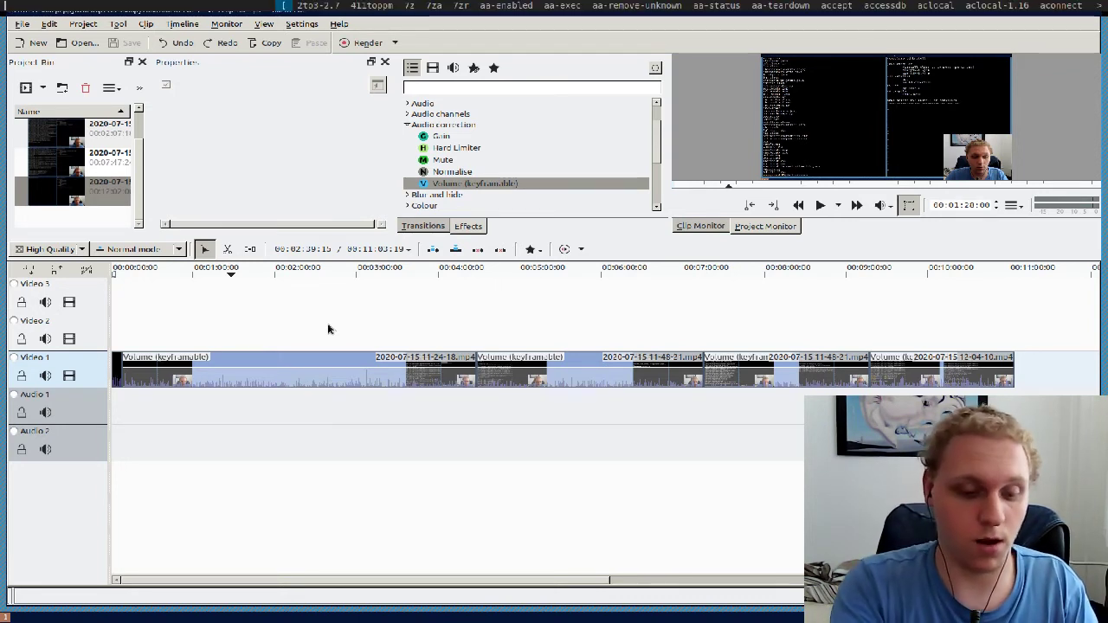
{"action": "type", "text": "pcmanfm"}
{"action": "key", "text": "Return"}
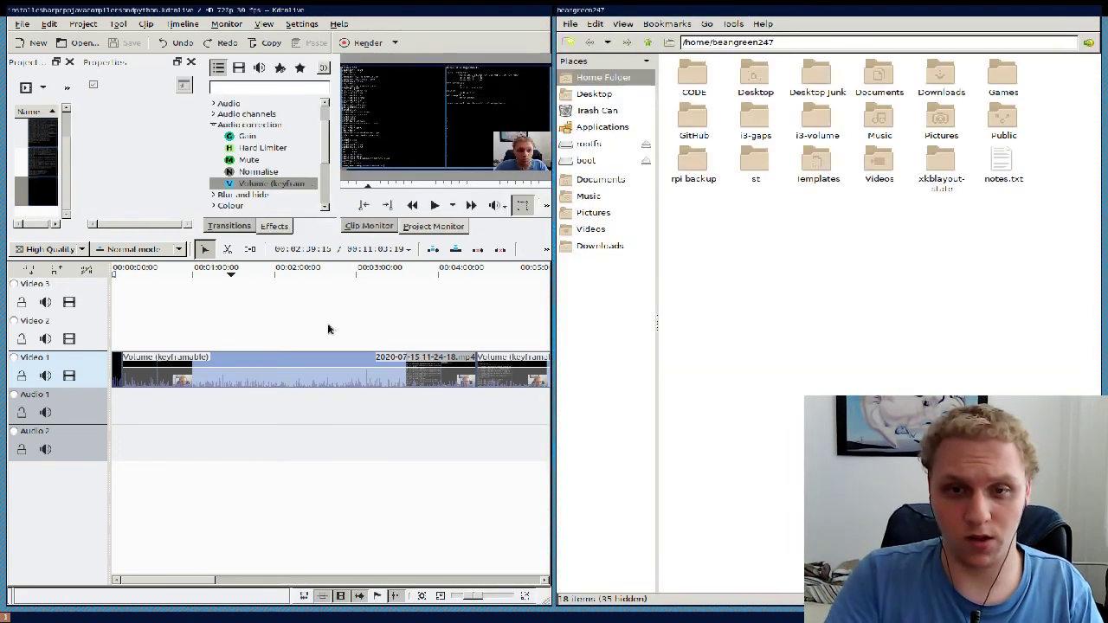
Step: Open the Videos folder and check the individual file sizes of rpi-project-vod-1.mp4, rpi-project-vod-2.mp4 and rpi-project-vod-3.mp4
{"action": "left_click", "coordinate": [875, 163]}
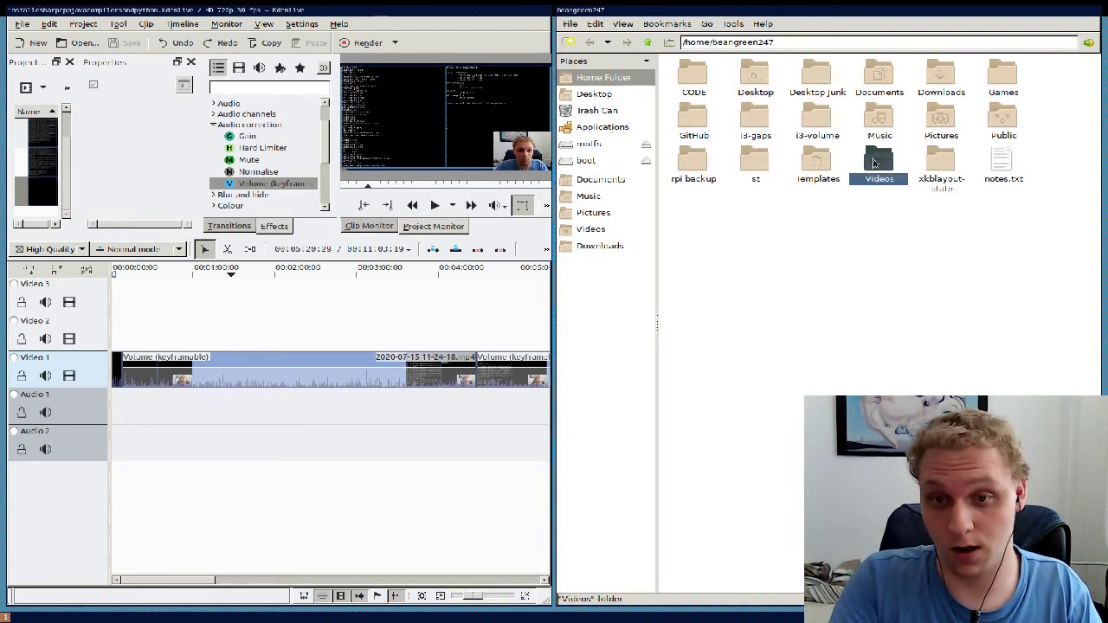
{"action": "double_click", "coordinate": [875, 163]}
{"action": "left_click", "coordinate": [940, 200]}
{"action": "left_click", "coordinate": [873, 203]}
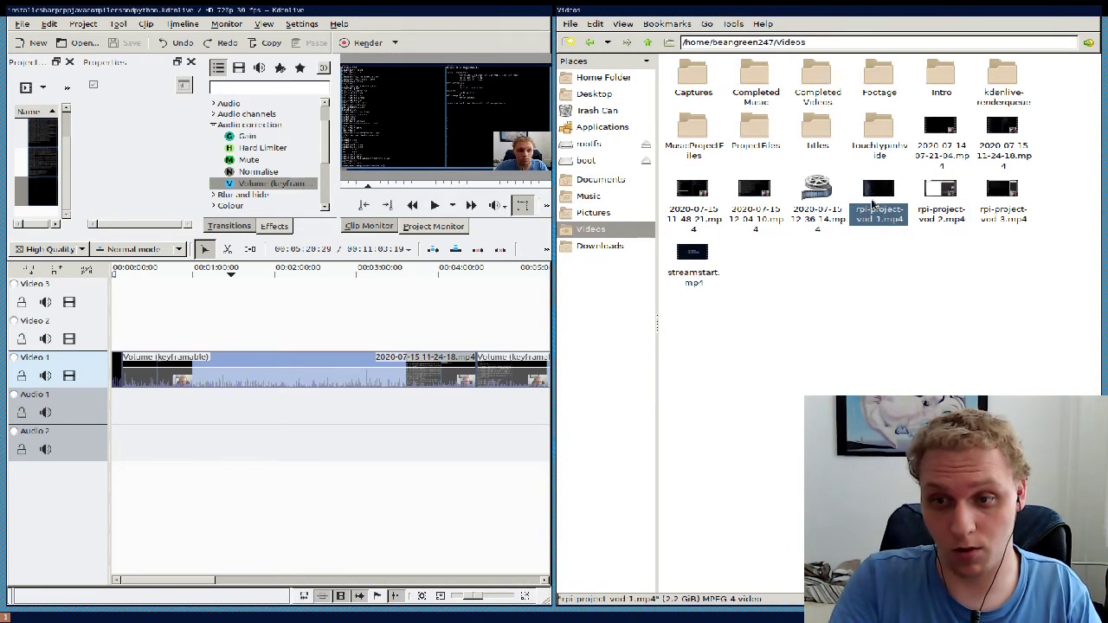
{"action": "left_click", "coordinate": [932, 205]}
{"action": "left_click", "coordinate": [1000, 199]}
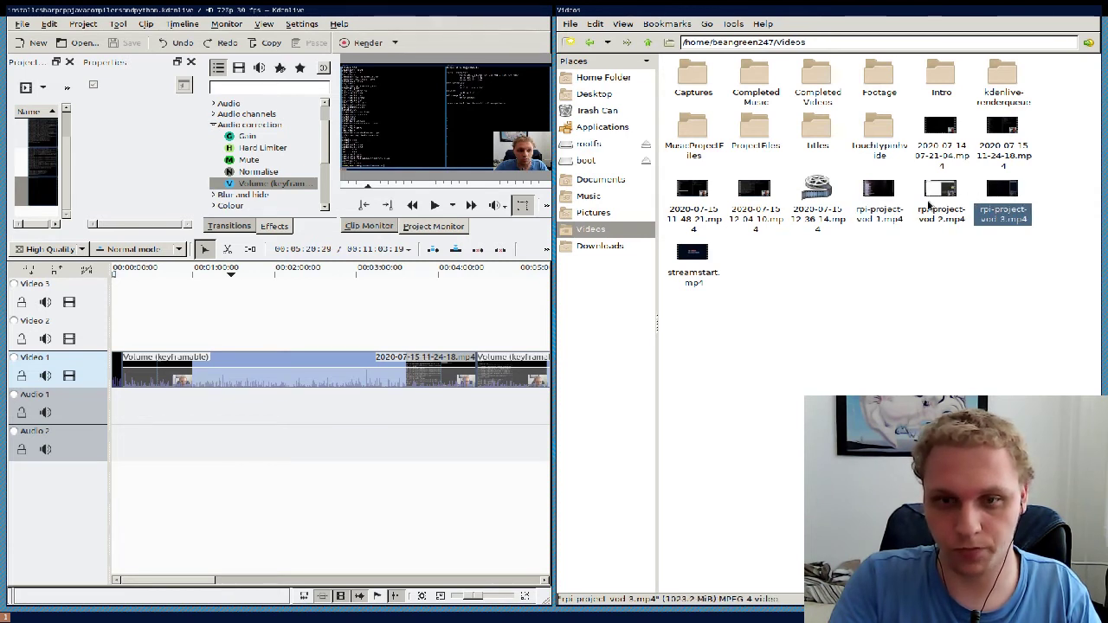
{"action": "left_click", "coordinate": [885, 200]}
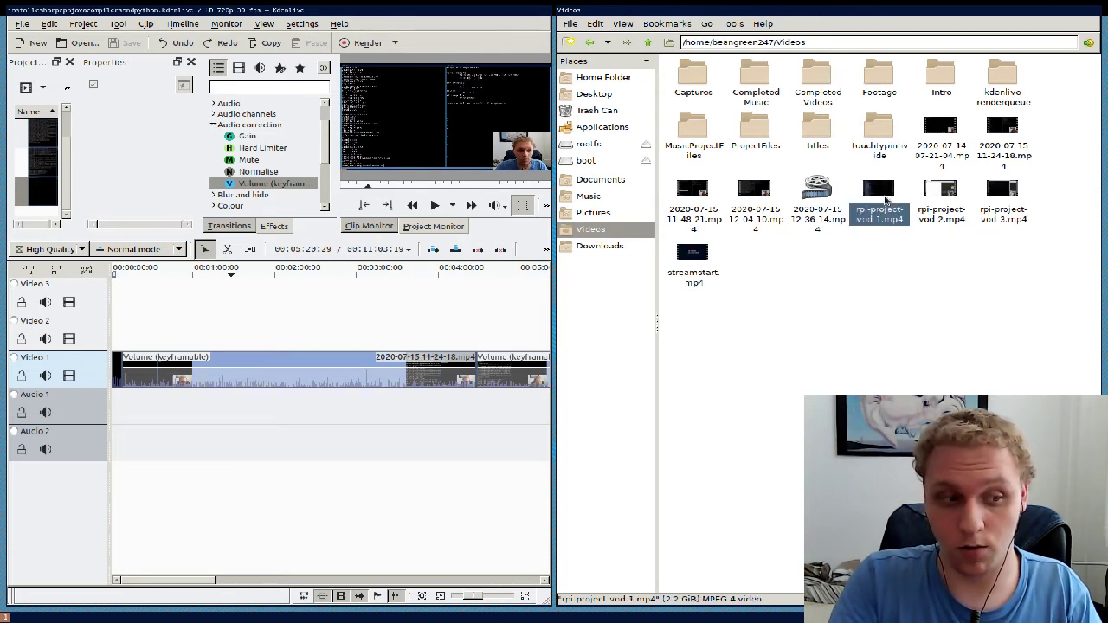
{"action": "left_click", "coordinate": [944, 197]}
{"action": "left_click", "coordinate": [1015, 194]}
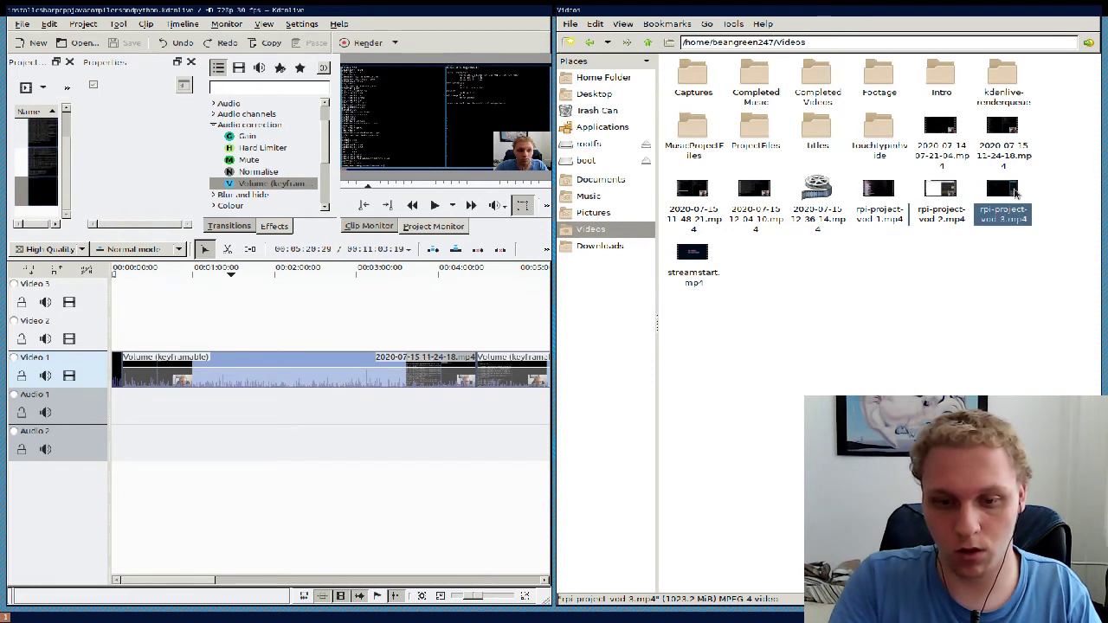
{"action": "left_click", "coordinate": [950, 192]}
{"action": "left_click", "coordinate": [987, 197]}
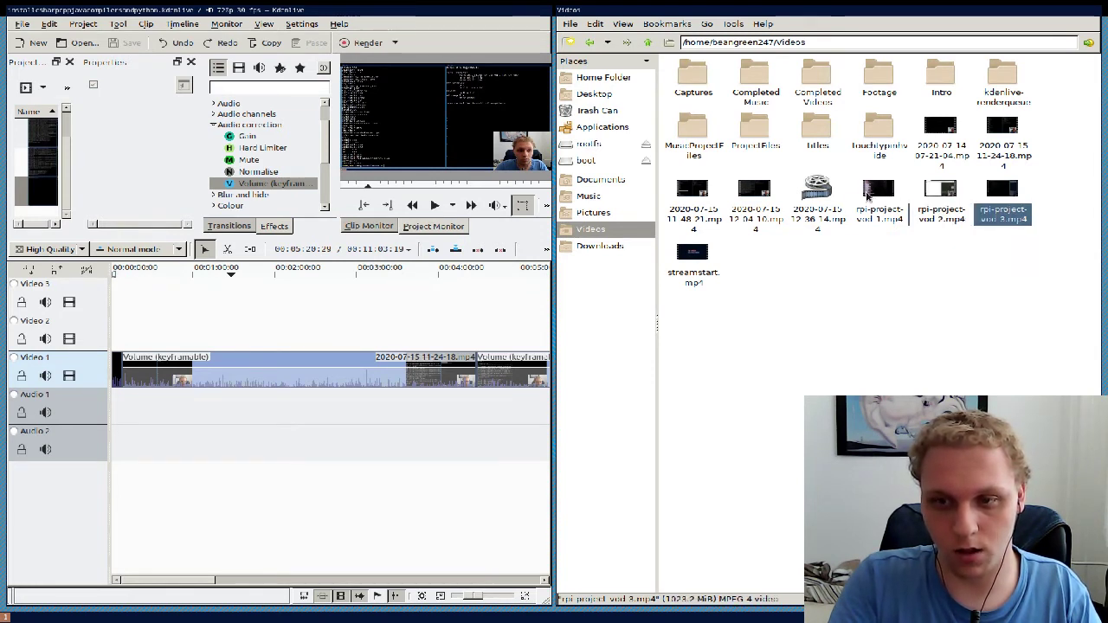
{"action": "left_click", "coordinate": [867, 196]}
{"action": "left_click", "coordinate": [941, 192]}
{"action": "left_click", "coordinate": [1002, 197]}
{"action": "left_click", "coordinate": [942, 266]}
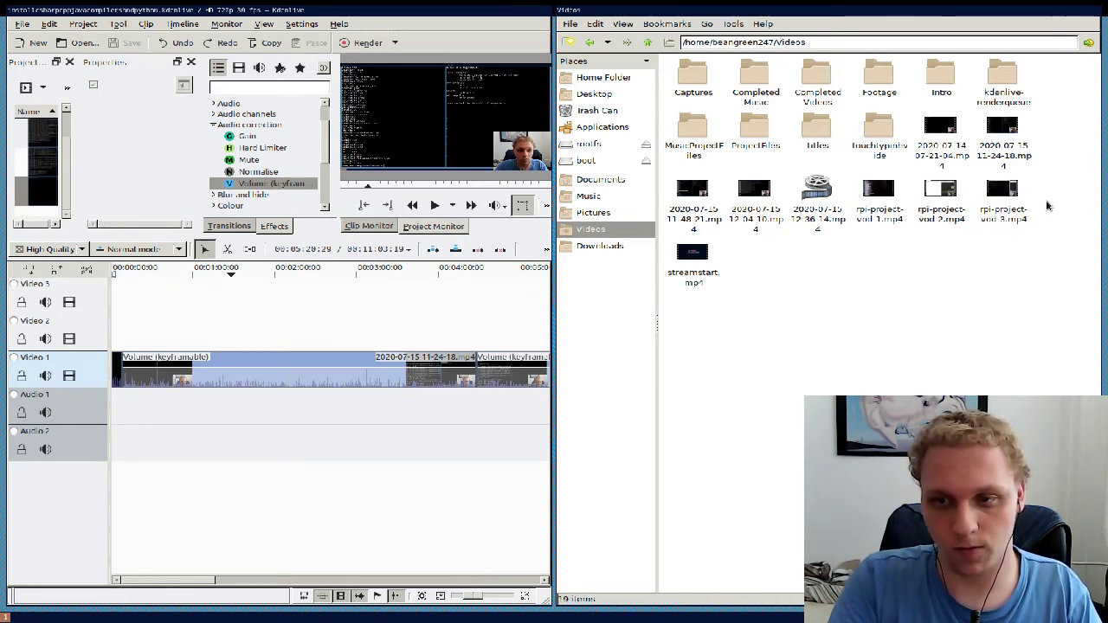
Step: Select the three rpi-project-vod recordings together to check their combined size, and close the file manager to return to the video editor
{"action": "left_click_drag", "start_coordinate": [1047, 205], "coordinate": [861, 195]}
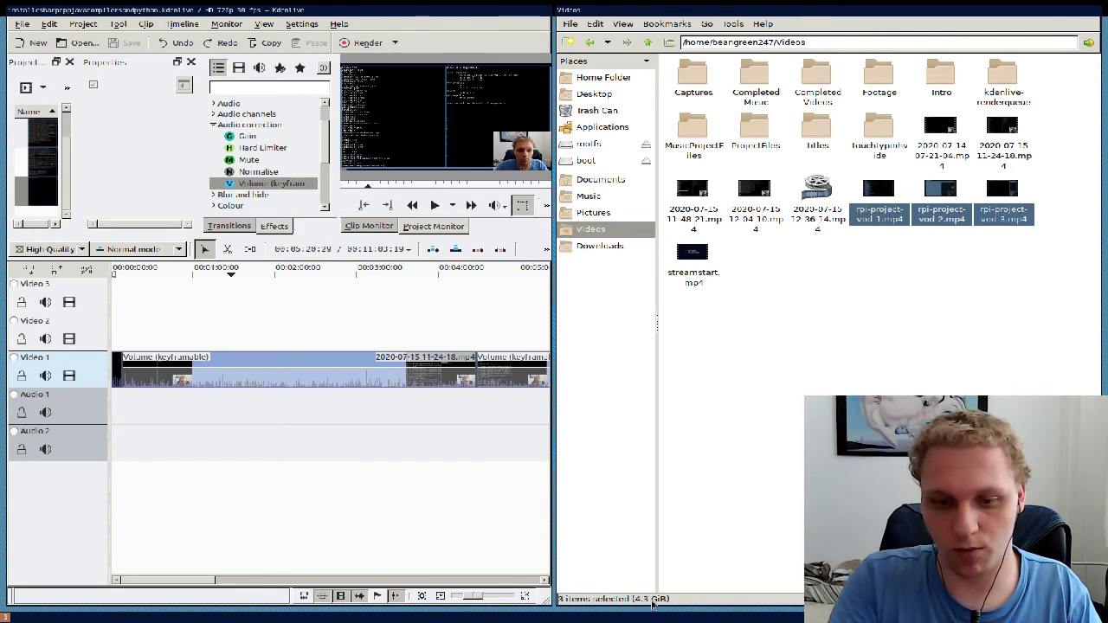
{"action": "left_click", "coordinate": [762, 468]}
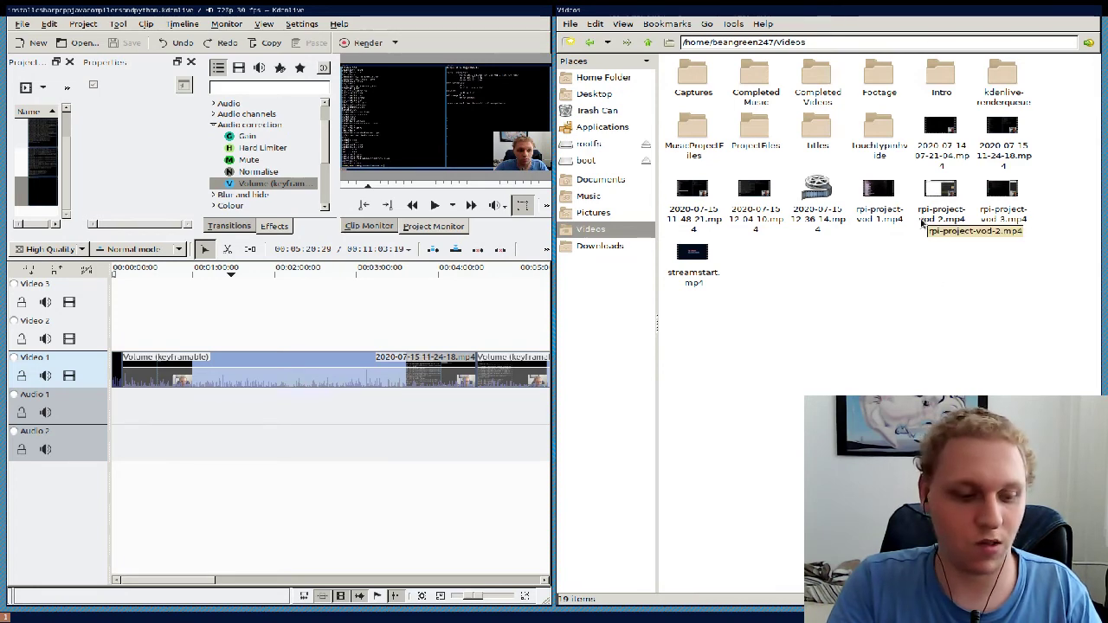
{"action": "key", "text": "super+shift+q"}
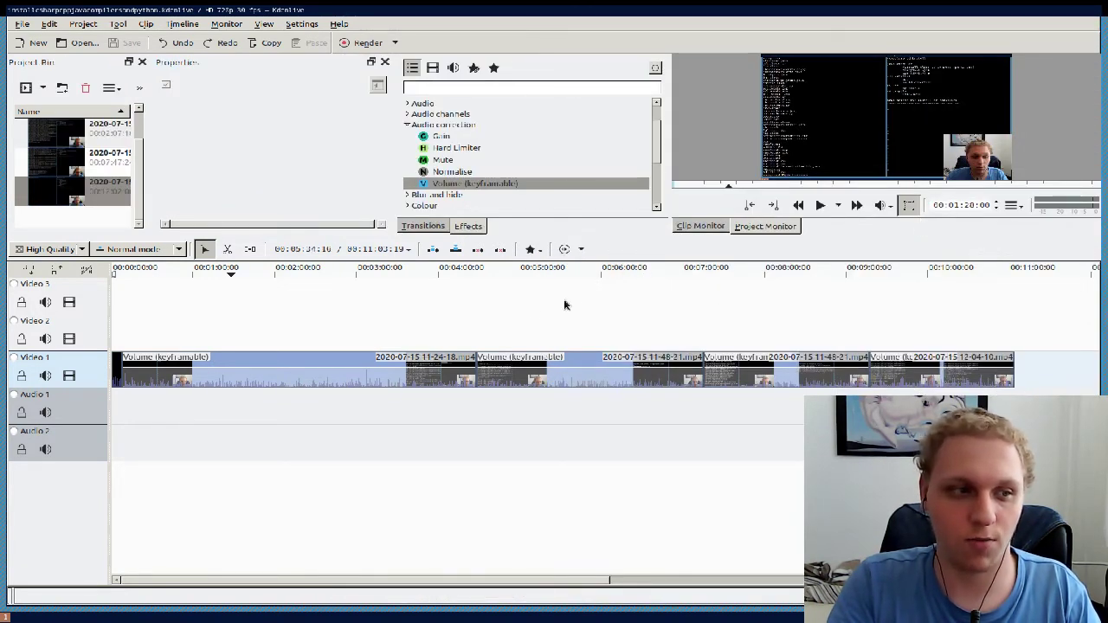